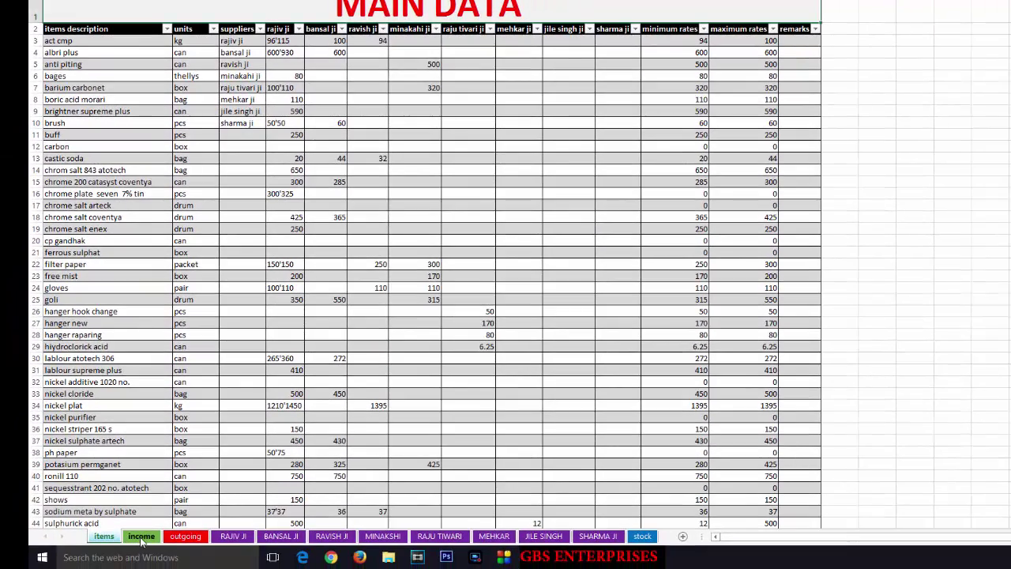
Review the column headings of the income sheet, and switch to the outgoing sheet.
left_click(140, 539)
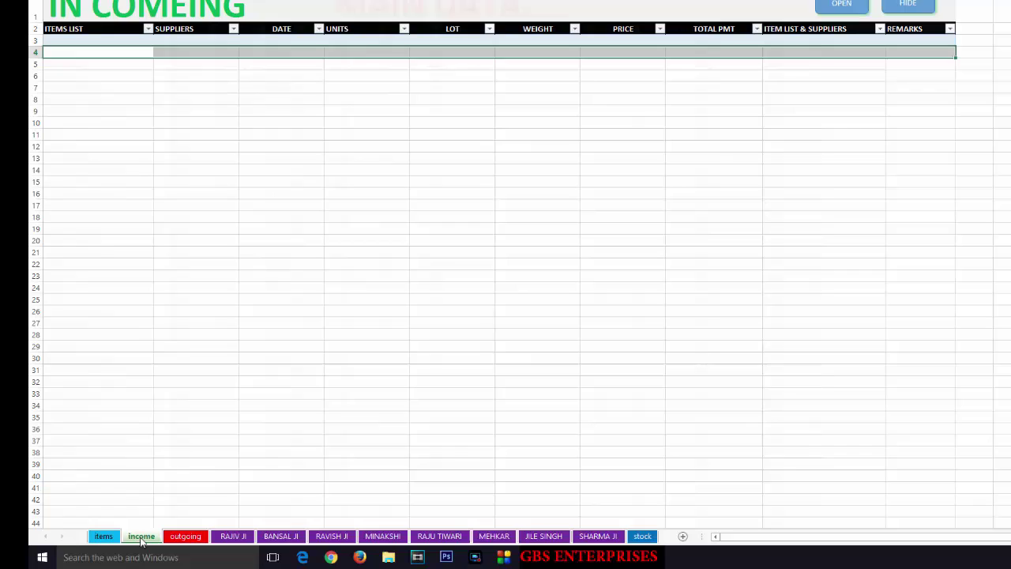
left_click(432, 371)
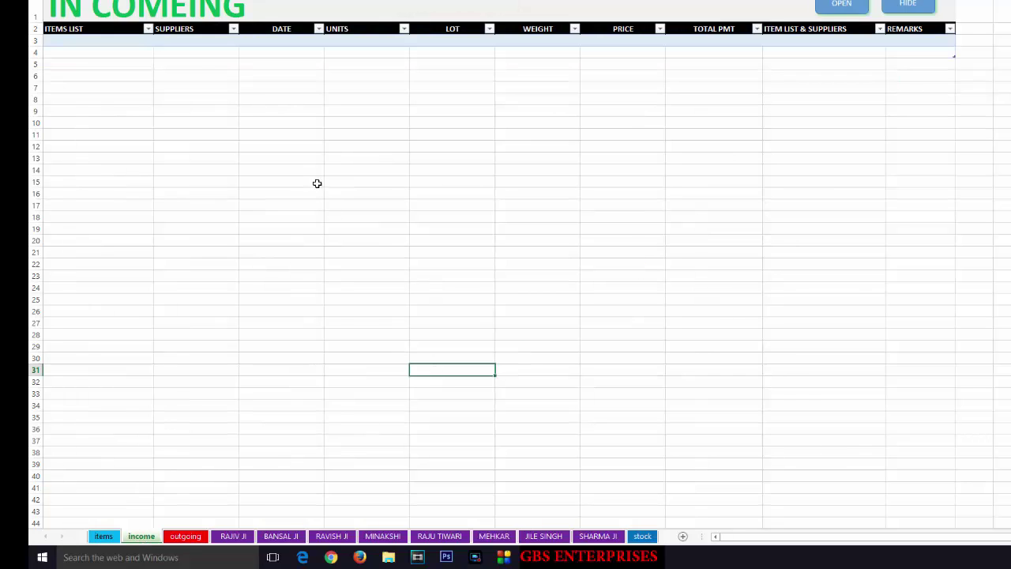
left_click_drag(68, 6, 903, 7)
left_click(564, 122)
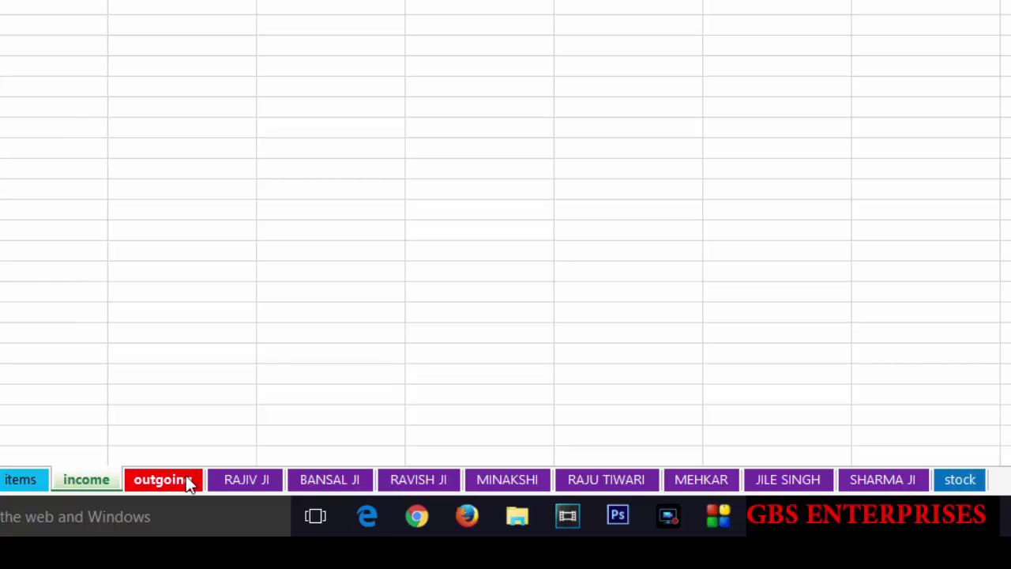
left_click(186, 479)
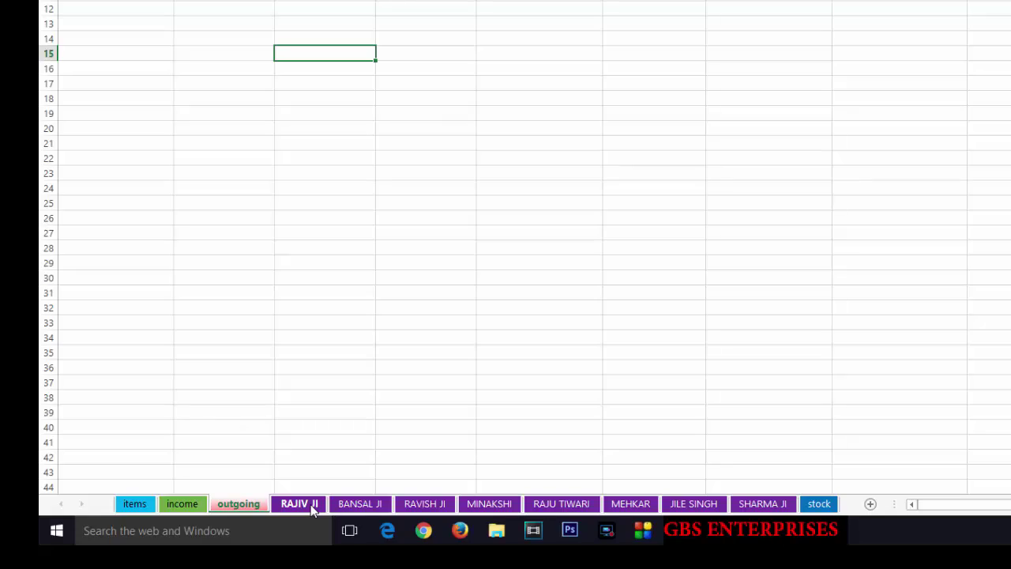
Look through every supplier's ledger sheet, from the first supplier to the last, and return to the first one.
left_click(310, 507)
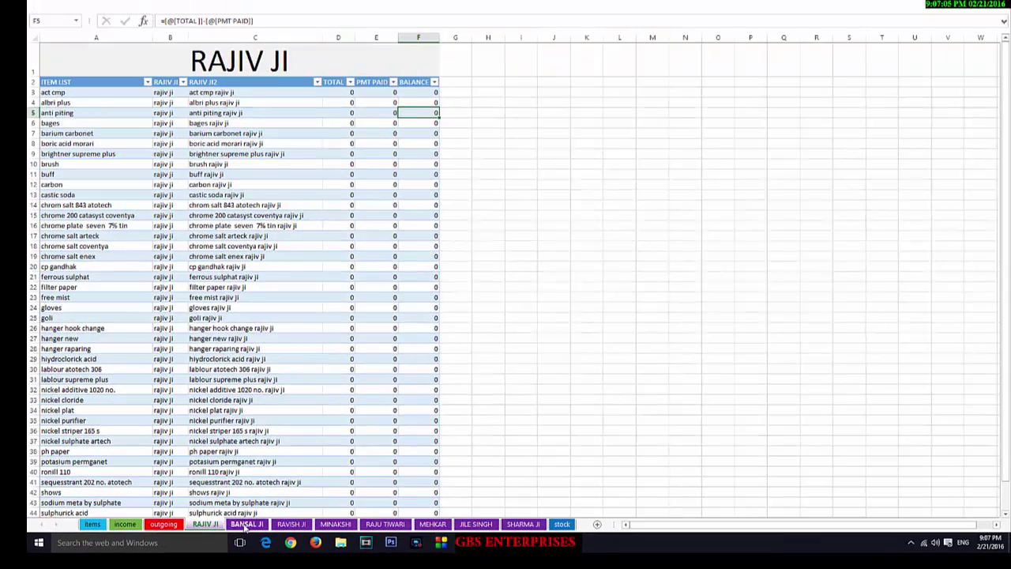
left_click(360, 503)
left_click(291, 525)
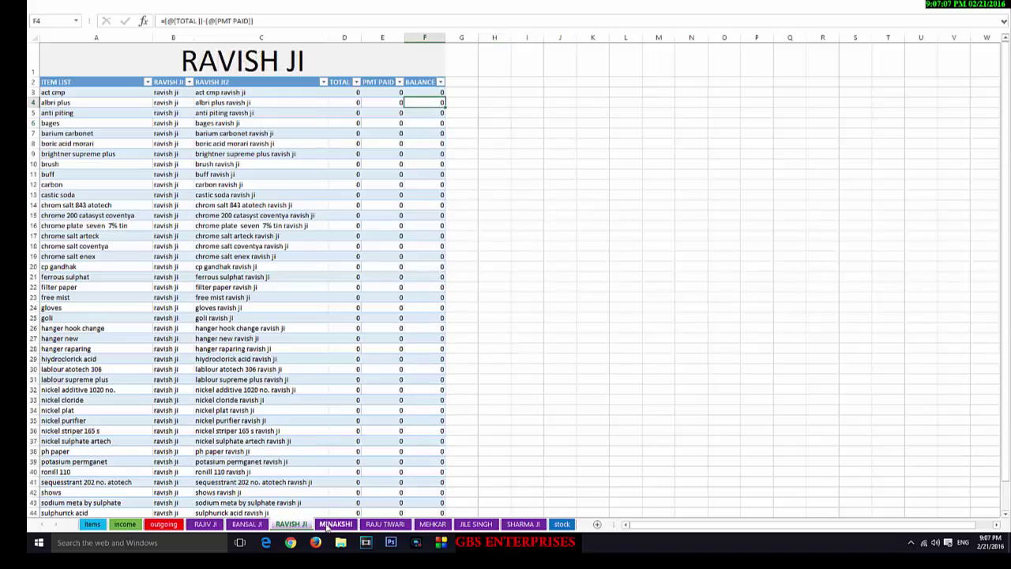
left_click(335, 524)
left_click(661, 494)
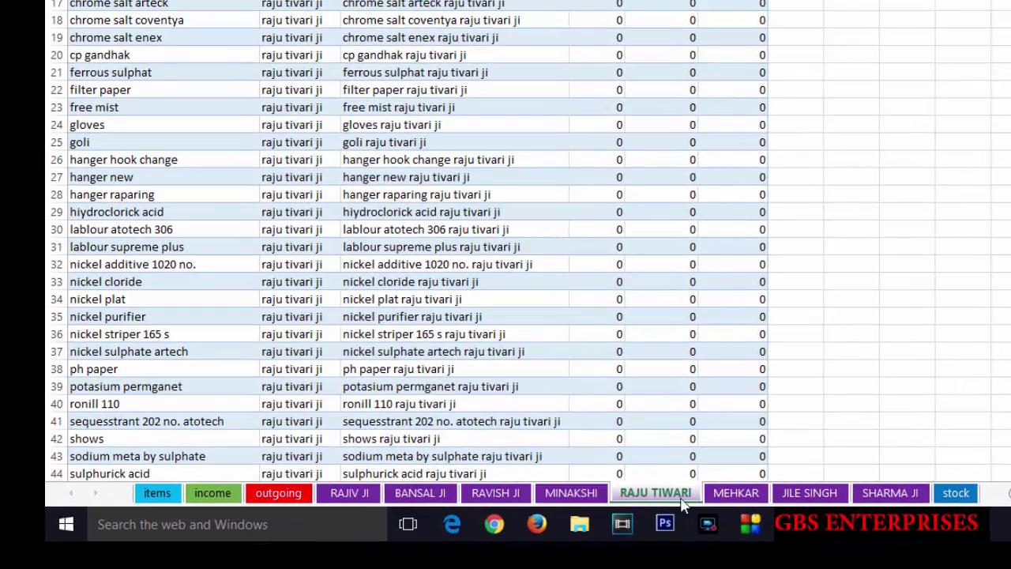
left_click(735, 493)
left_click(809, 497)
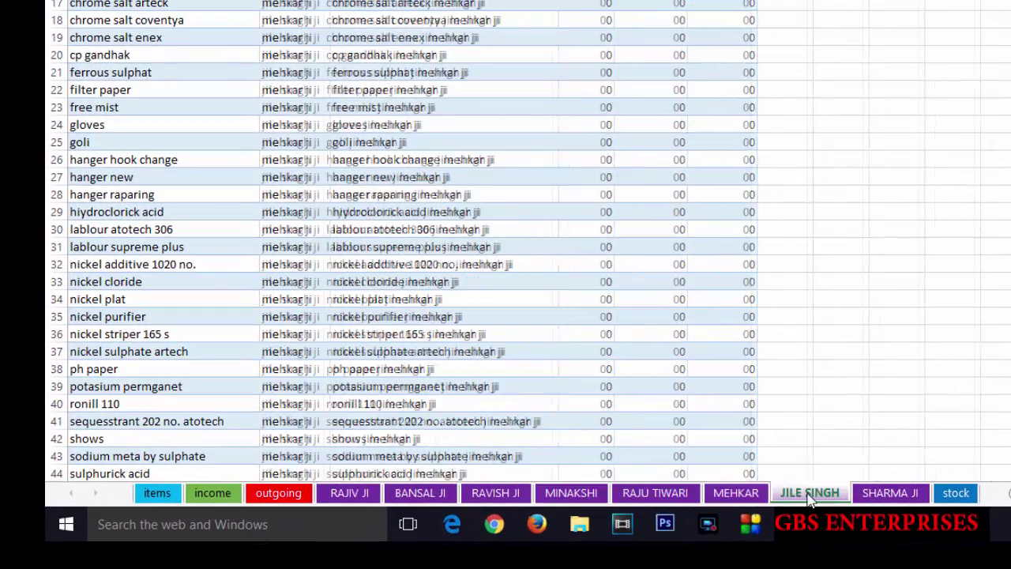
left_click(889, 493)
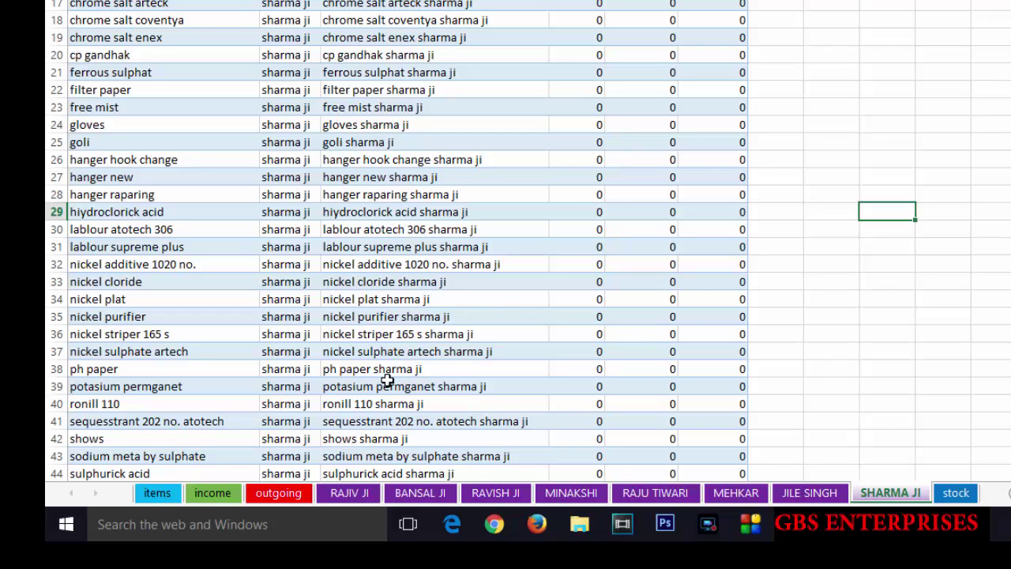
left_click(349, 493)
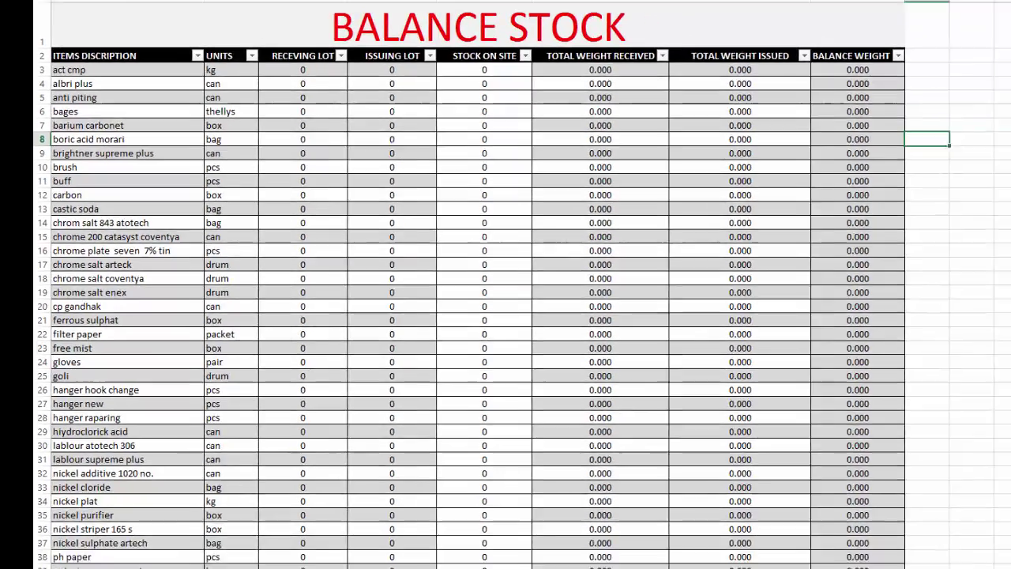
Open the data entry form from the income sheet and look at its Outgoing page before returning to Incoming.
left_click(123, 547)
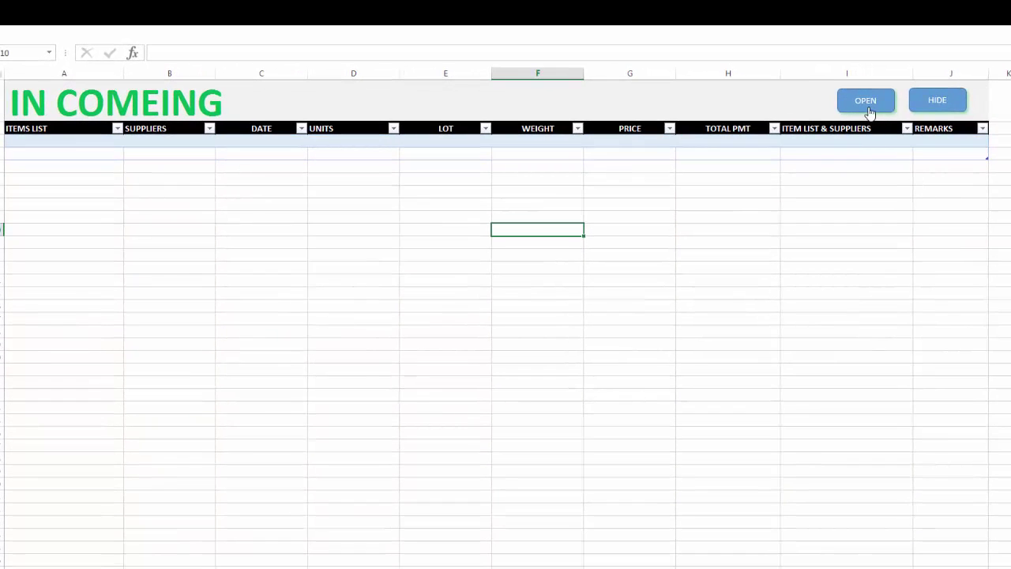
left_click(868, 104)
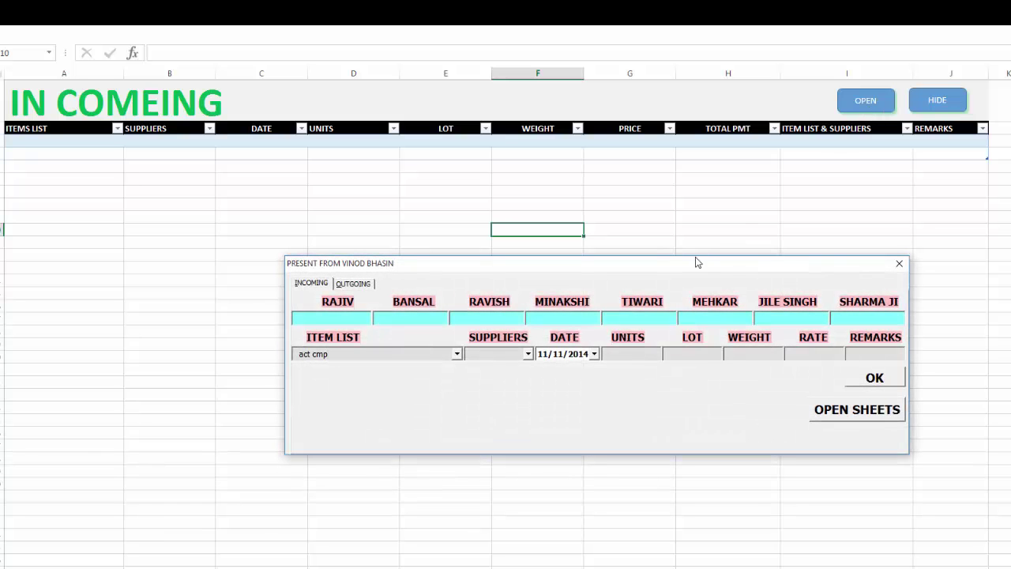
left_click_drag(673, 266, 672, 178)
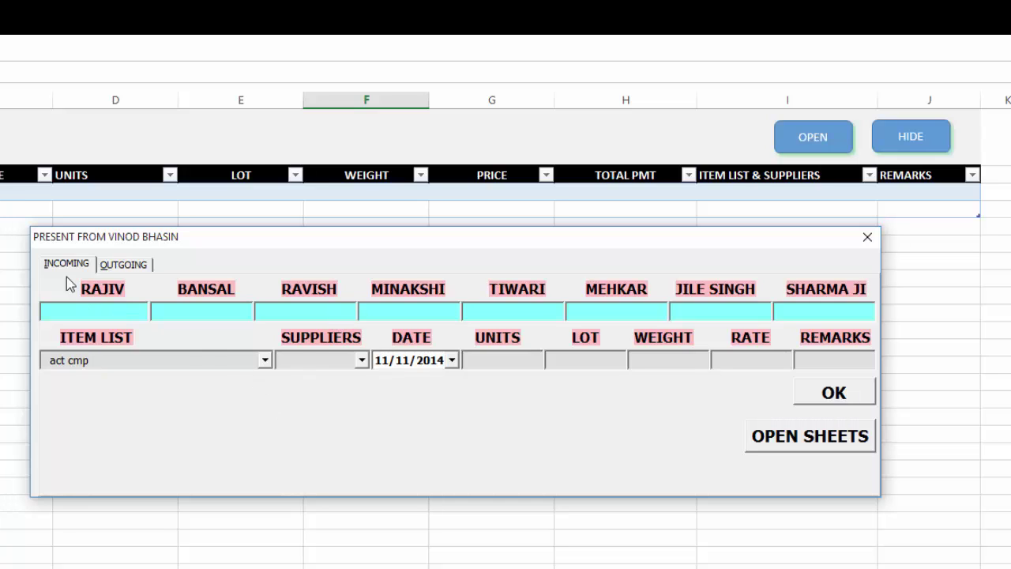
left_click(130, 268)
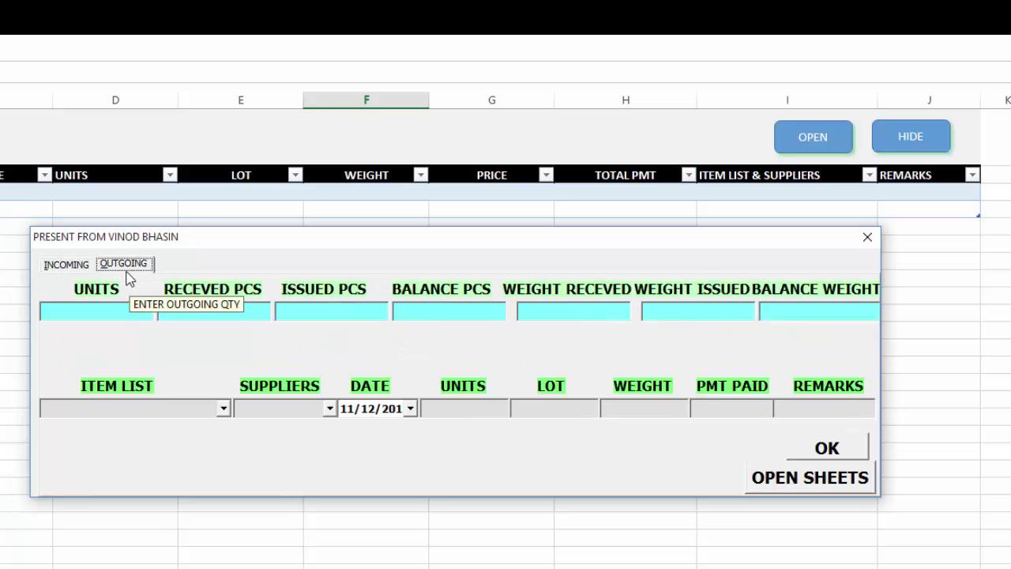
left_click(69, 267)
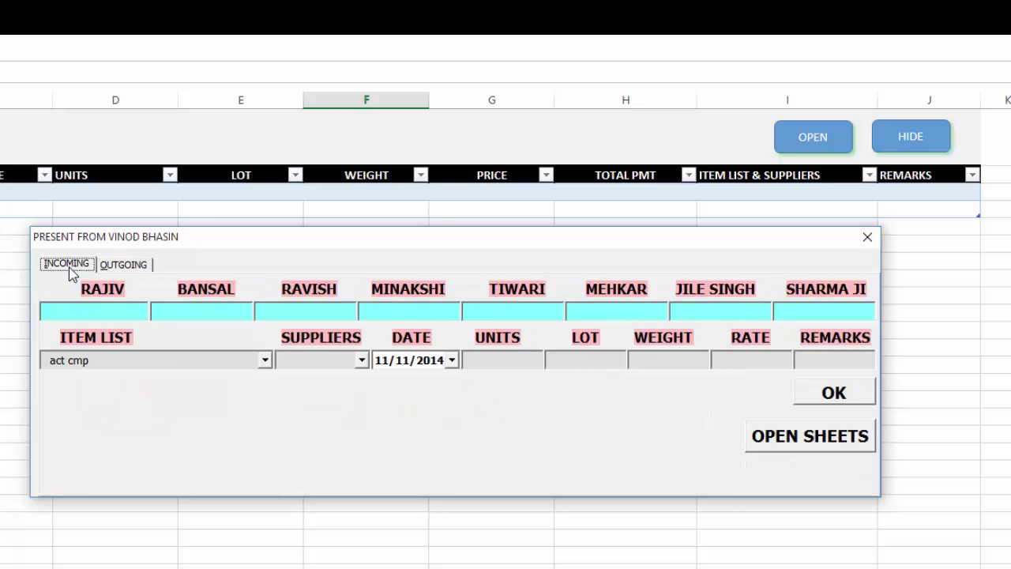
left_click(265, 360)
left_click_drag(266, 392, 266, 399)
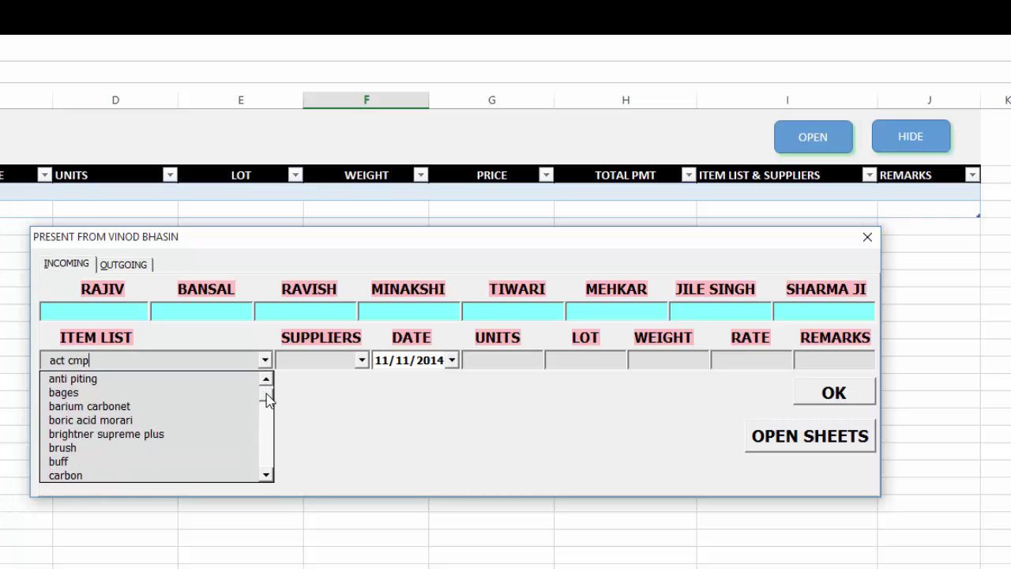
left_click(210, 406)
Choose act cmp as the incoming item and the first supplier in the supplier list.
left_click(264, 362)
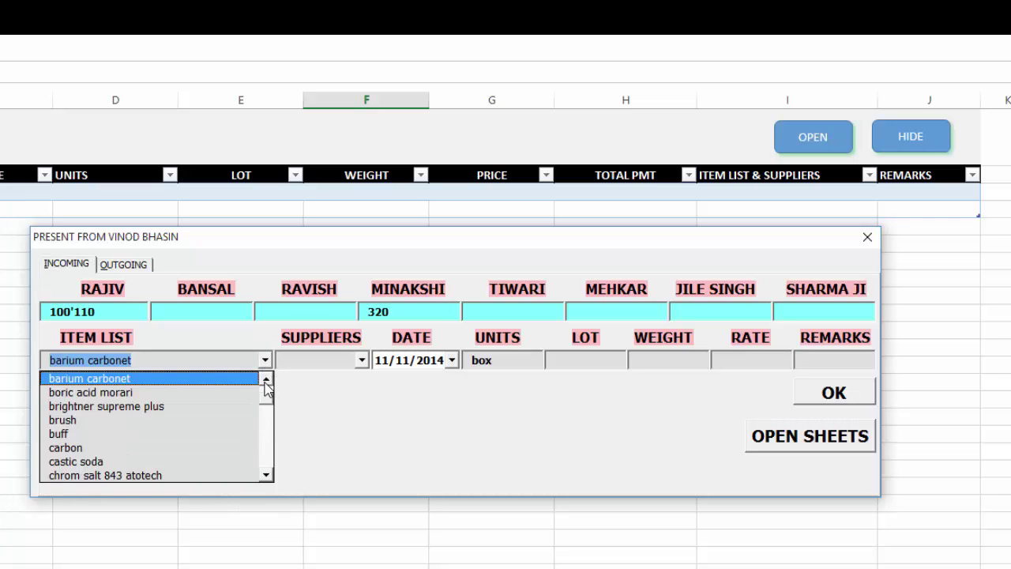
left_click(266, 380)
left_click(266, 380)
left_click(168, 380)
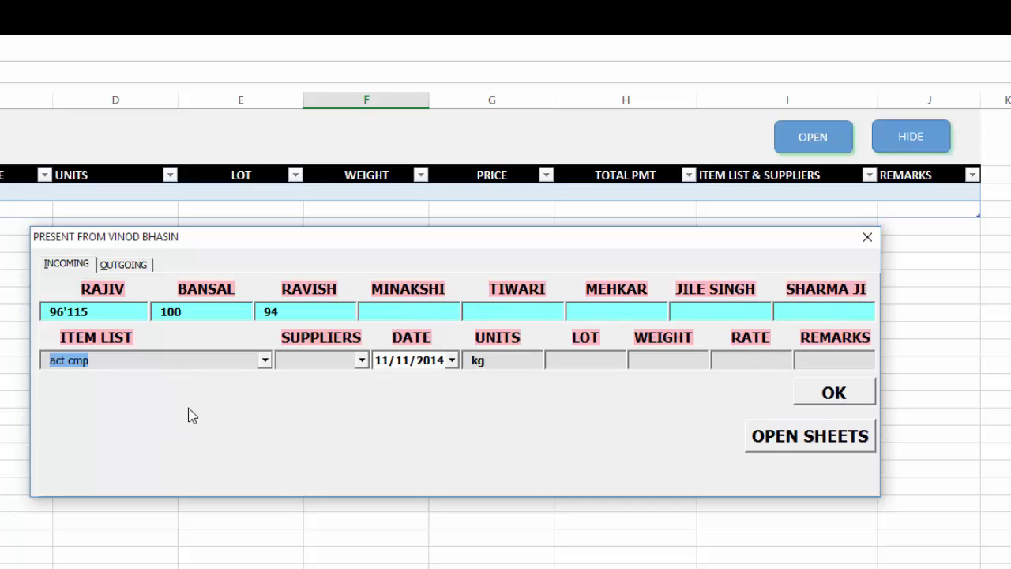
left_click(362, 361)
left_click(346, 376)
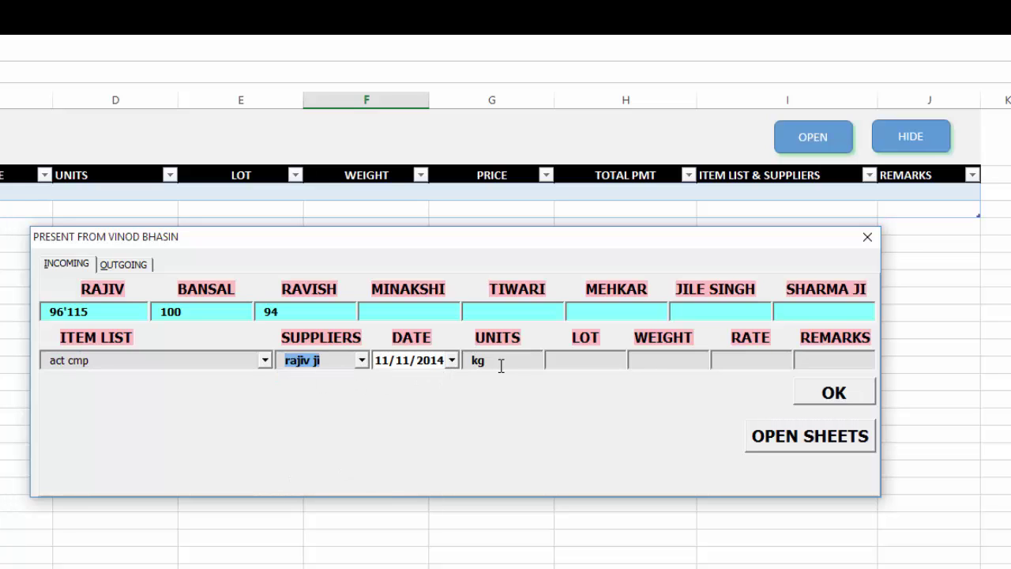
Set the incoming entry's date to 2/21/2016.
left_click(452, 360)
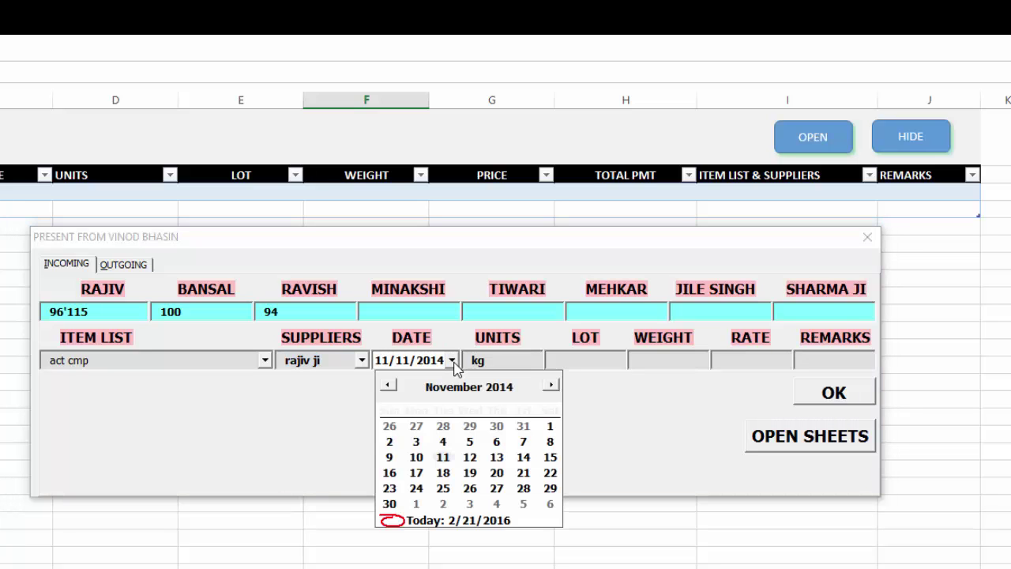
left_click(502, 388)
left_click(527, 377)
left_click(527, 378)
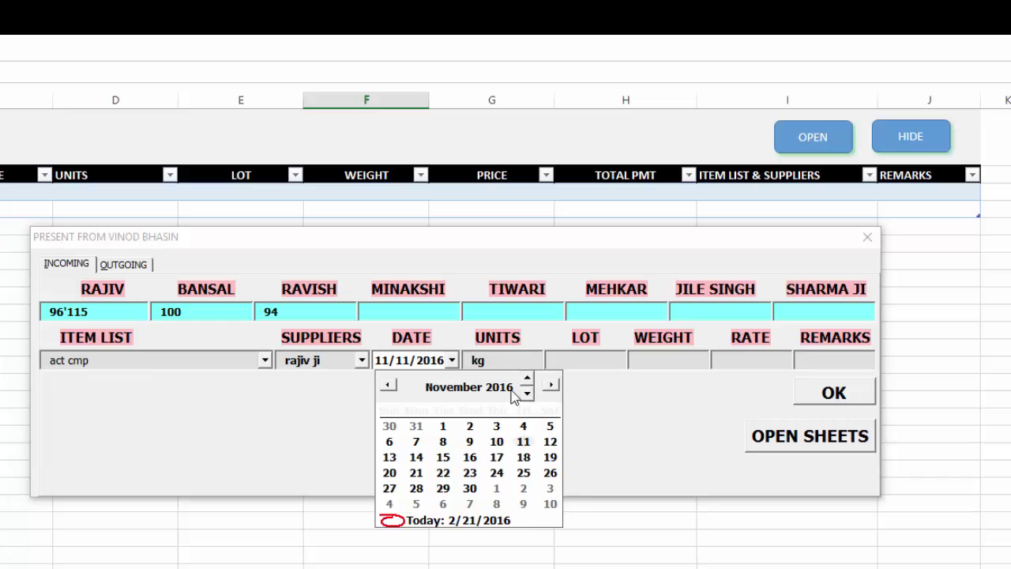
left_click(452, 388)
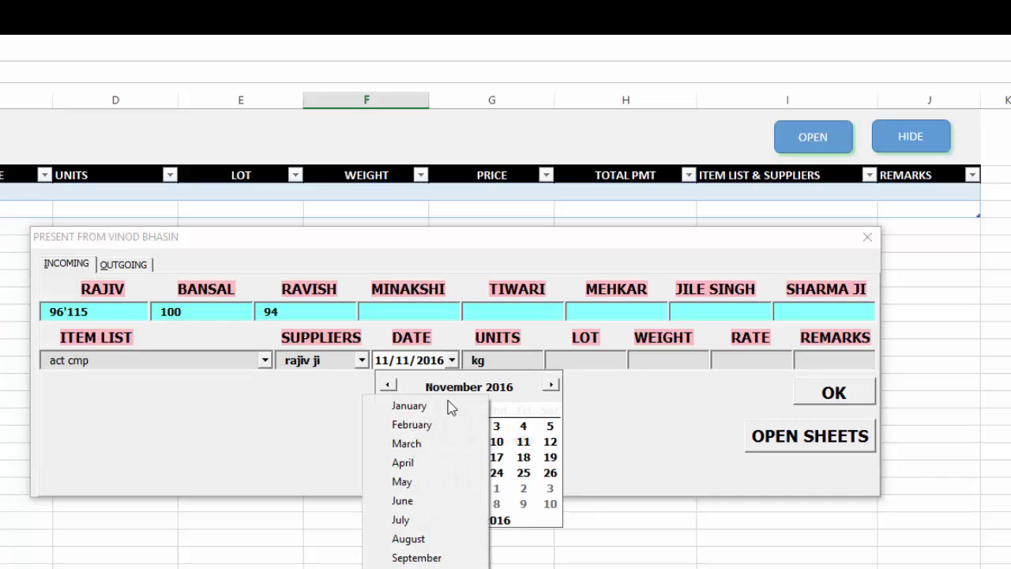
left_click(431, 425)
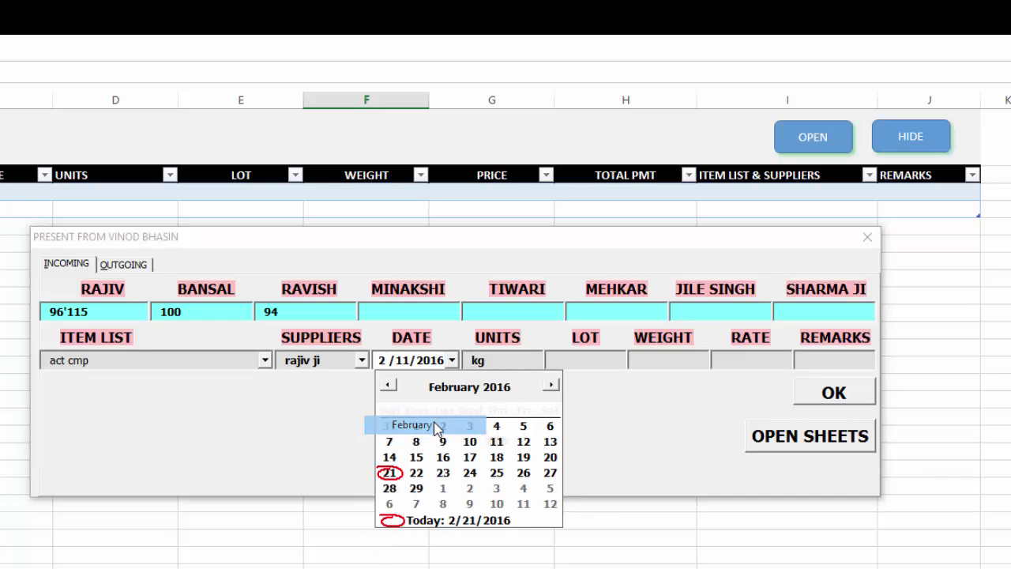
left_click(390, 472)
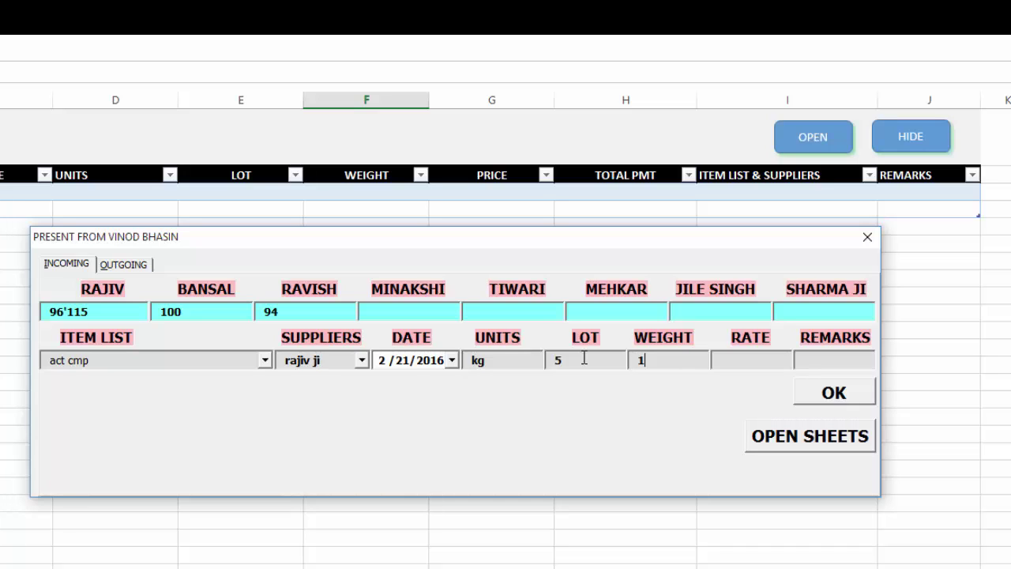
Enter lot 5, weight 100, rate 100 and remark GOOD for the act cmp entry, and submit it.
type("00")
type("96")
key("BackSpace")
key("BackSpace")
type("100")
type("G")
type("OOD")
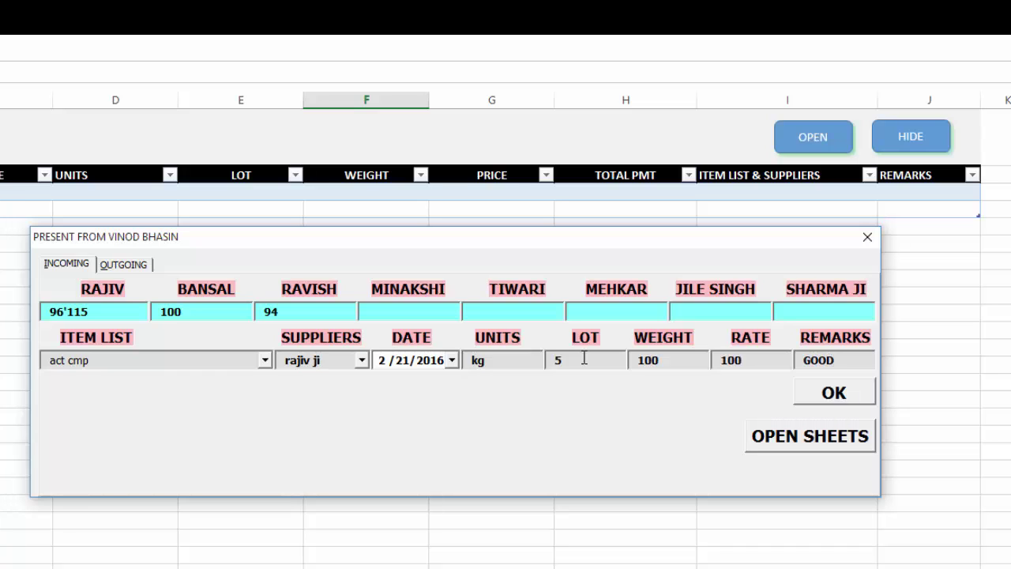
left_click(832, 395)
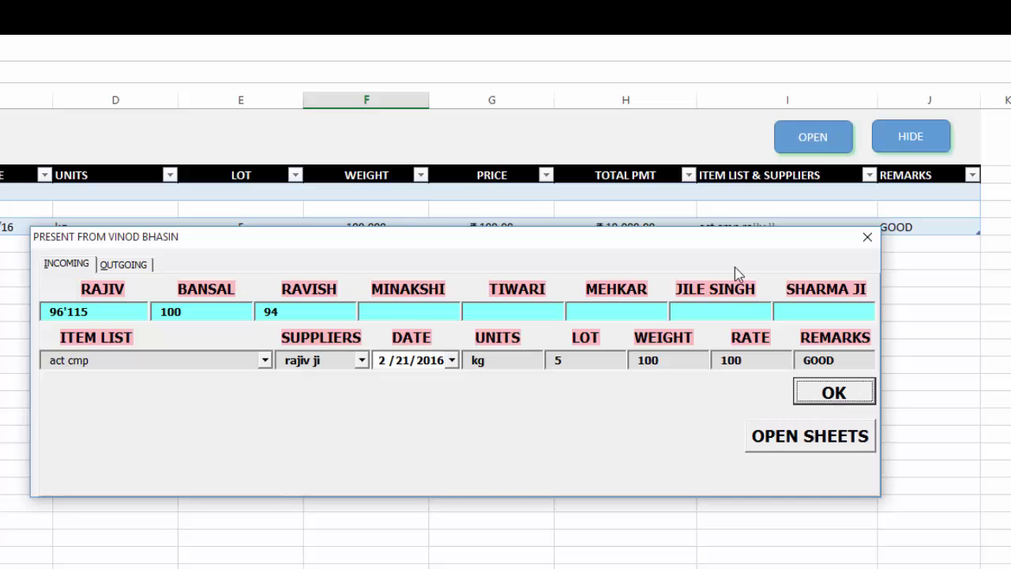
Close the entry form and check the new act cmp entry in the income, first supplier's and stock sheets.
left_click_drag(714, 246, 688, 401)
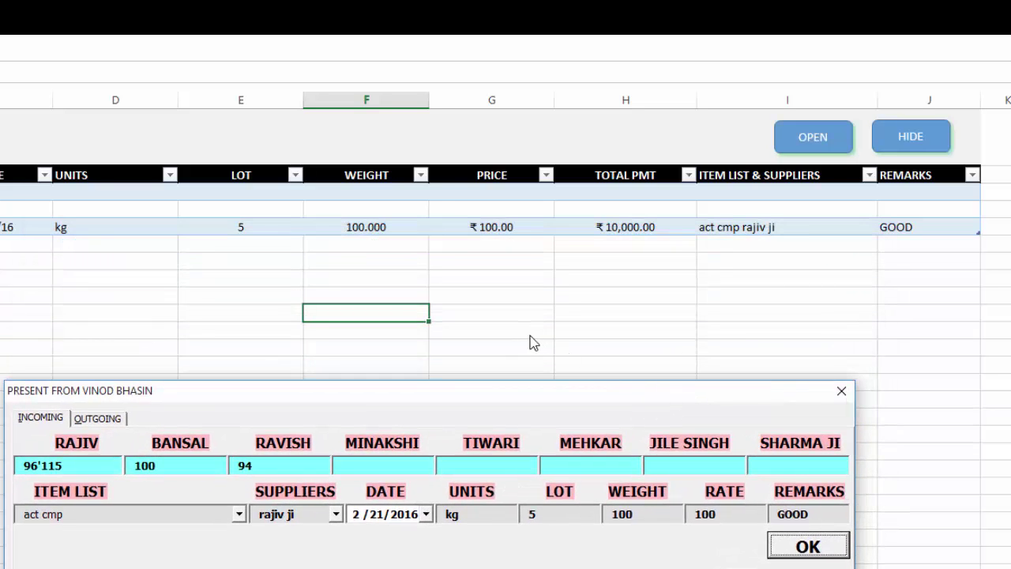
left_click(840, 391)
left_click(774, 347)
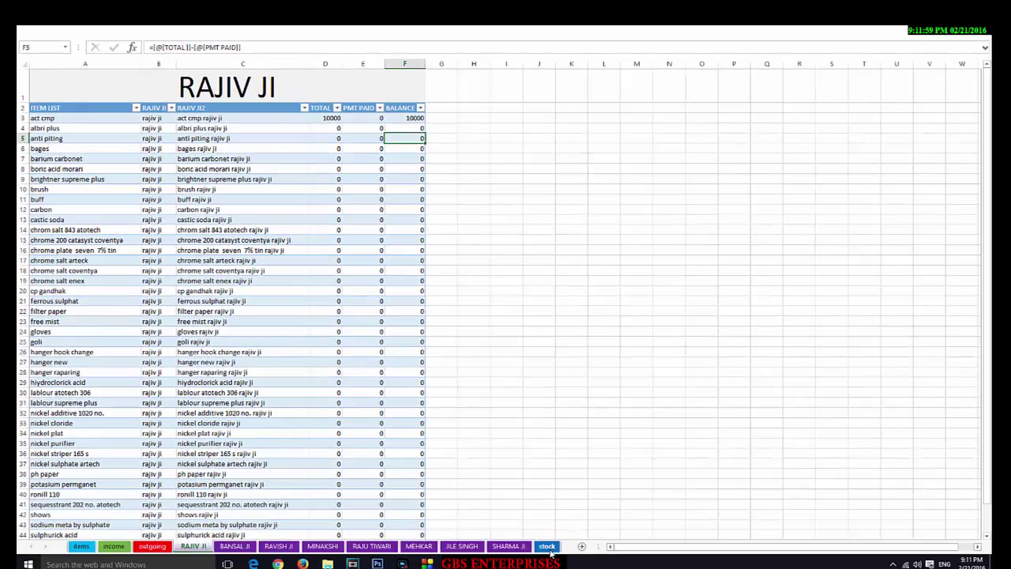
left_click(547, 546)
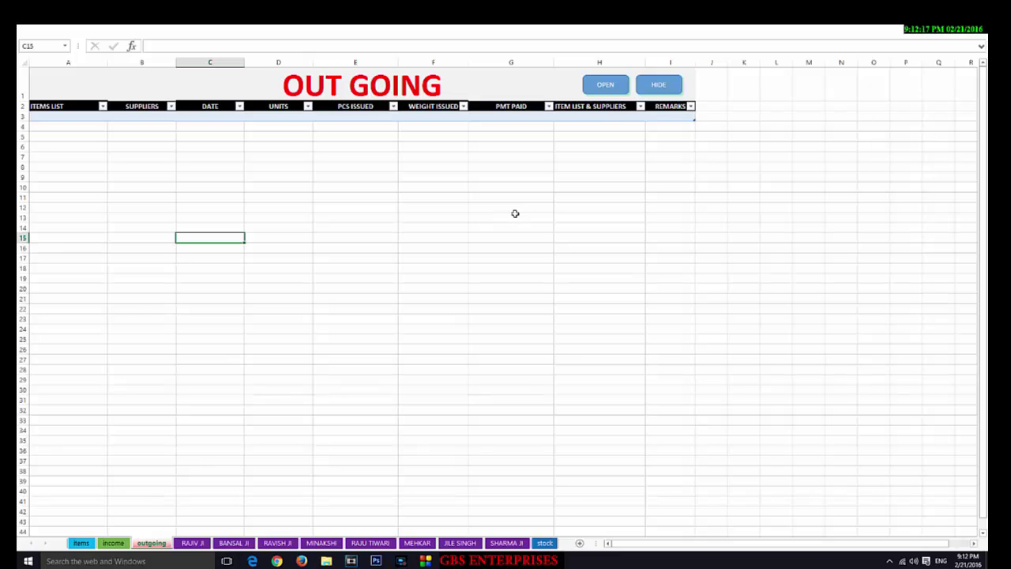
Open the entry form's Outgoing page from the outgoing sheet and choose item act cmp with the first supplier.
left_click(617, 92)
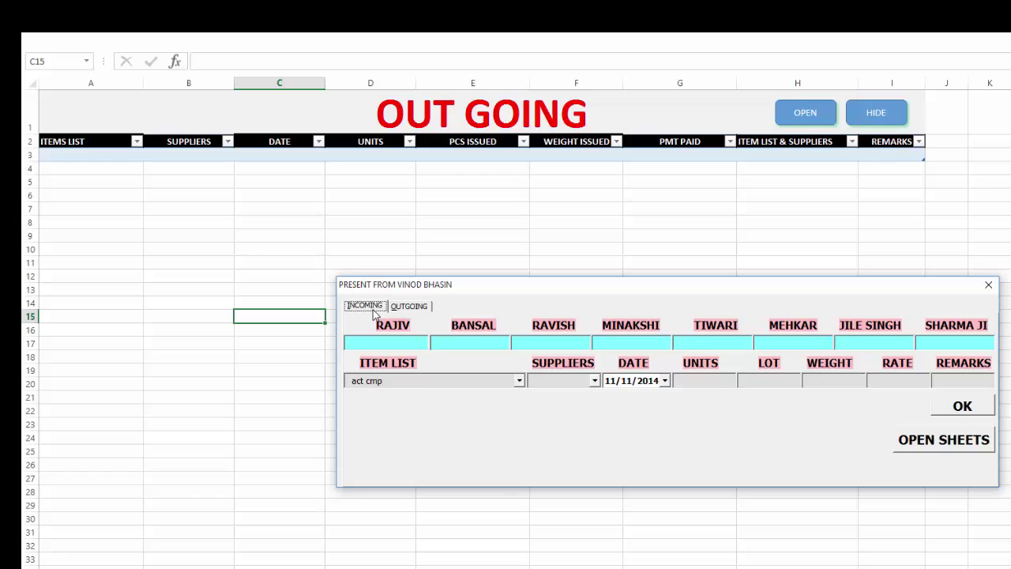
left_click(404, 307)
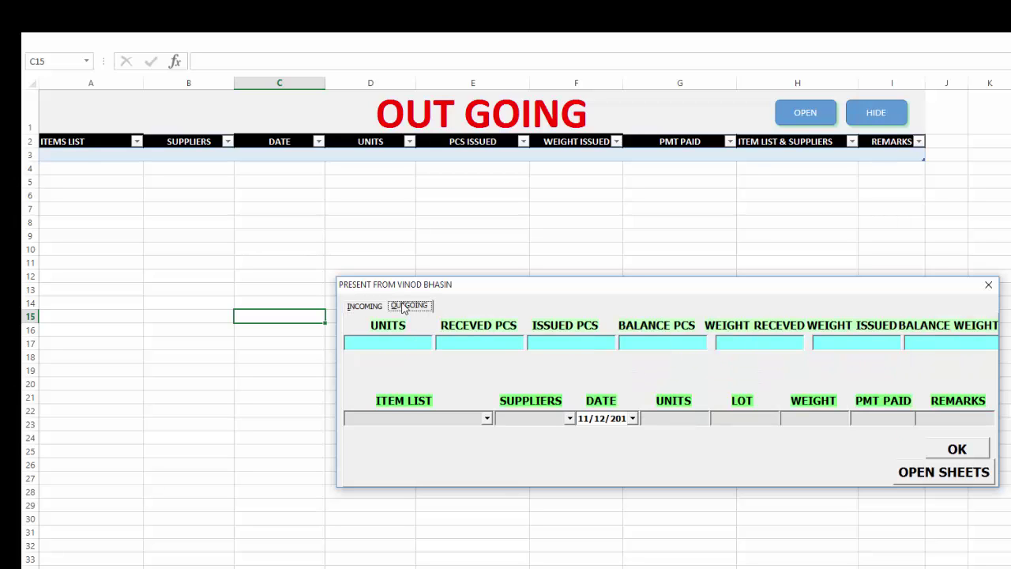
left_click(487, 418)
left_click(462, 431)
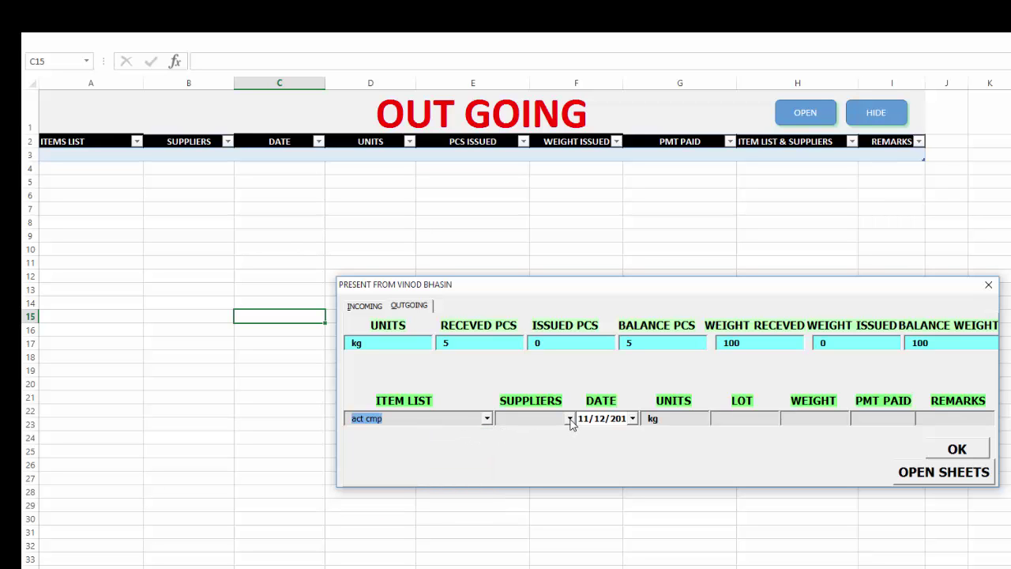
left_click(570, 419)
left_click(474, 412)
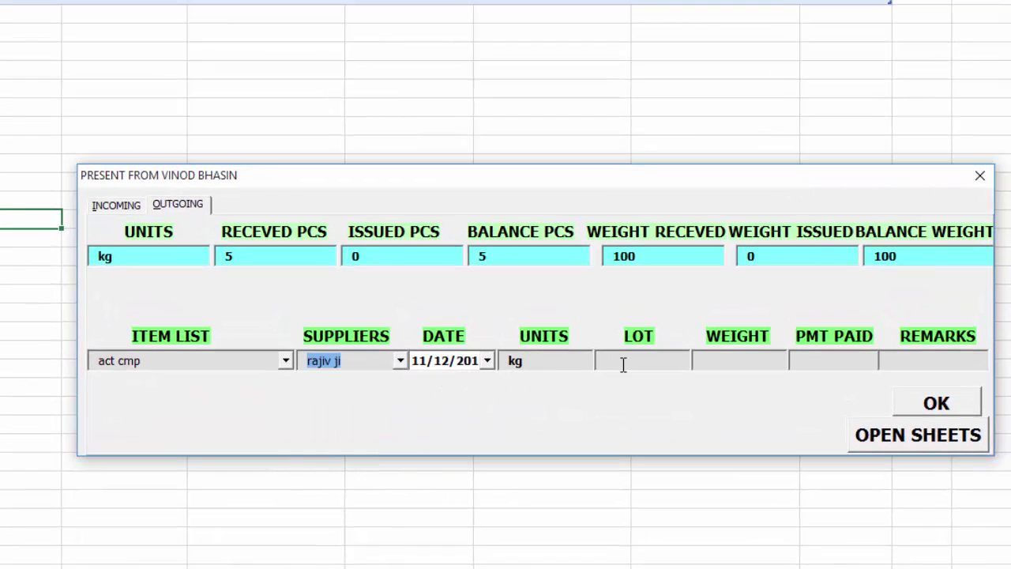
Enter lot 4, weight 90, payment paid 90000 and remark ABC for the outgoing act cmp entry, submit it and close the form.
left_click(700, 395)
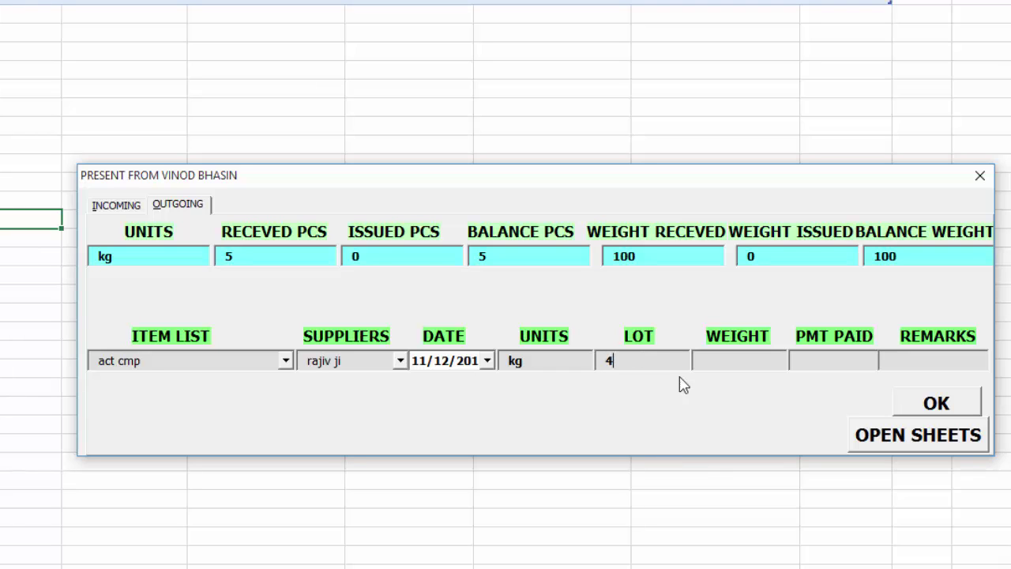
left_click(754, 358)
type("90")
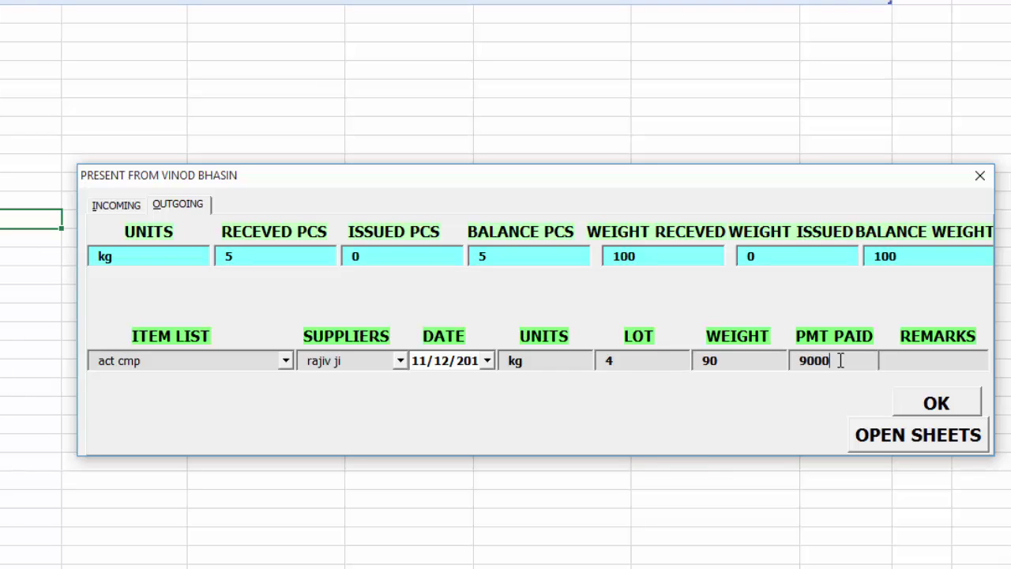
type("0")
left_click(924, 361)
type("ABC")
left_click(969, 403)
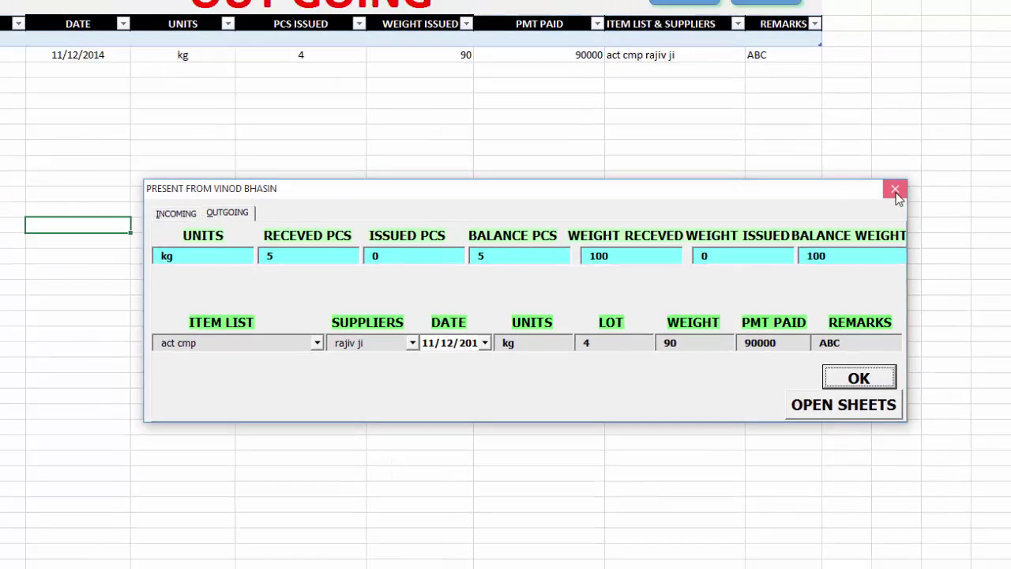
left_click(980, 175)
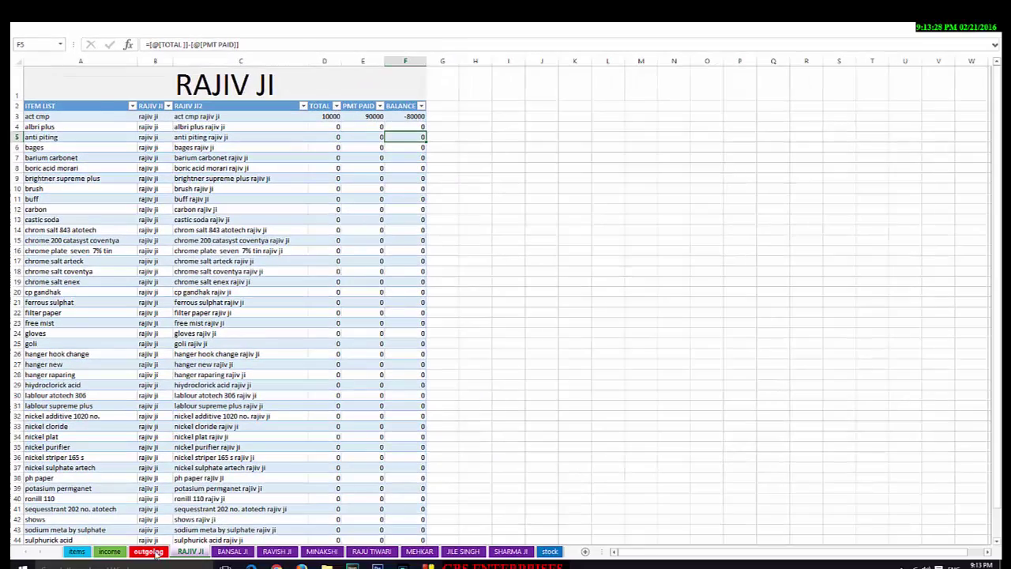
Correct the act cmp entry's payment paid to 9000 in the outgoing sheet.
left_click(155, 552)
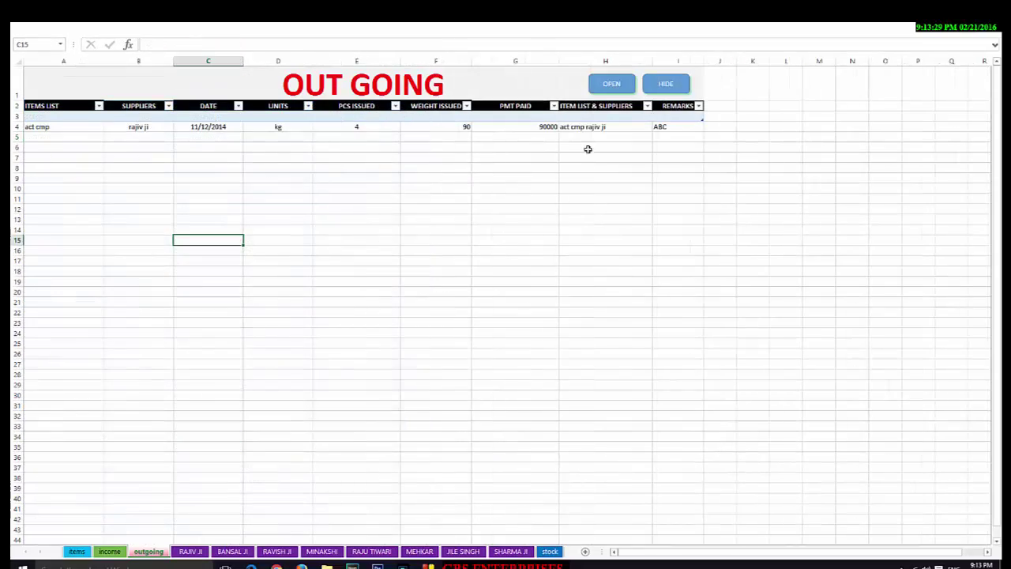
left_click(552, 126)
left_click(183, 44)
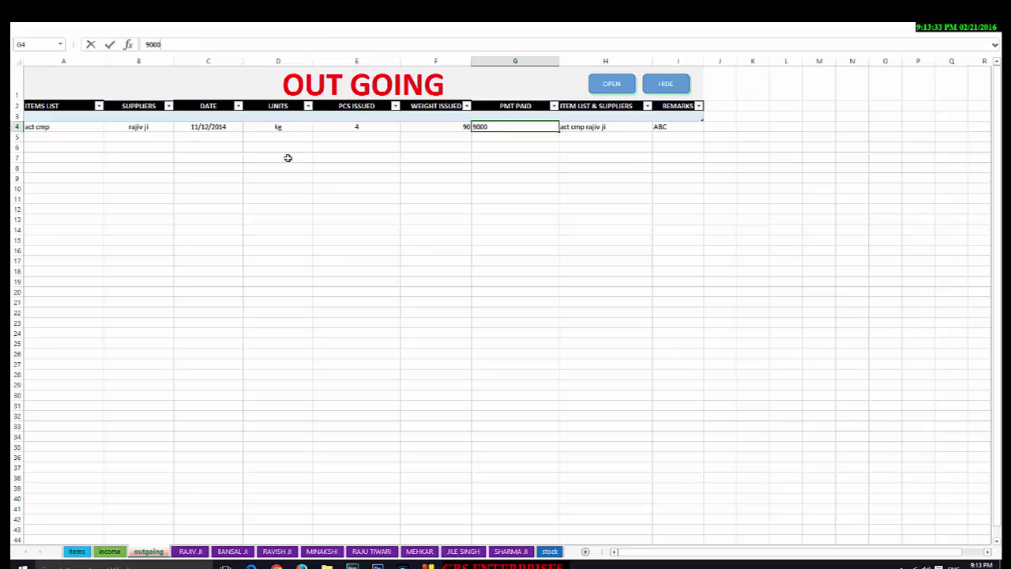
left_click(288, 187)
Check the act cmp payment and balance in the first supplier's sheet and its lots in the stock sheet.
left_click(190, 551)
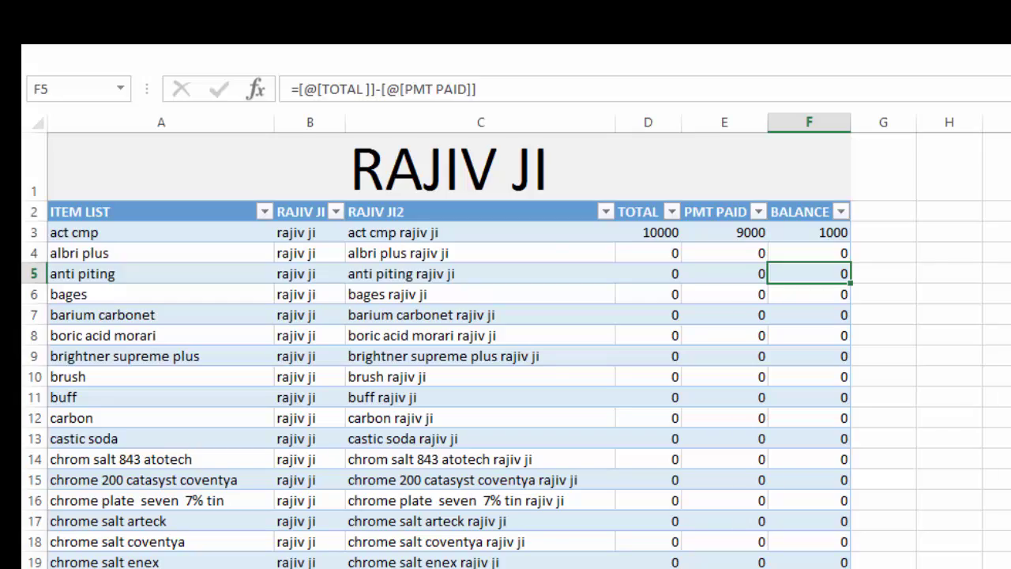
key("ctrl+Page_Down")
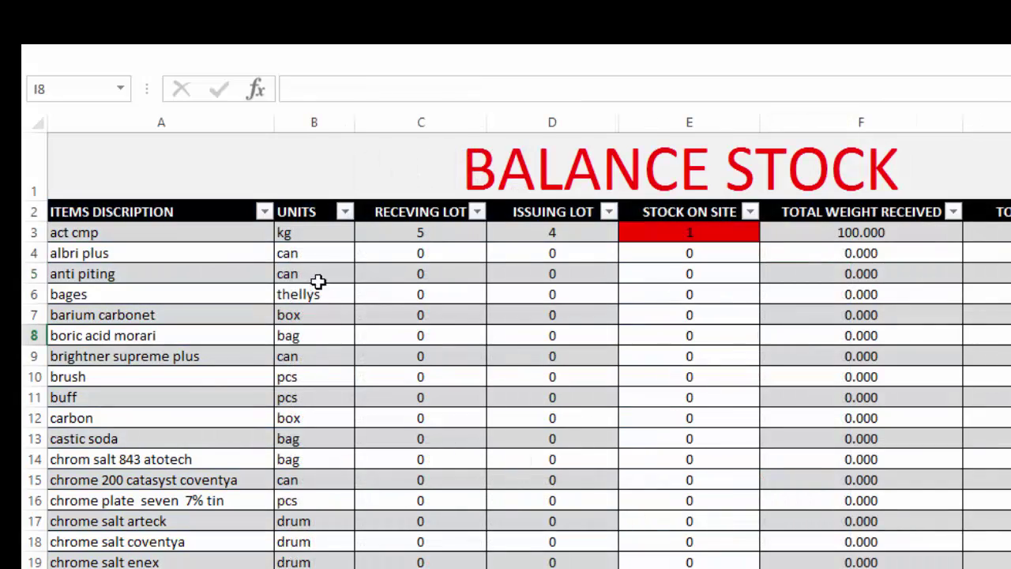